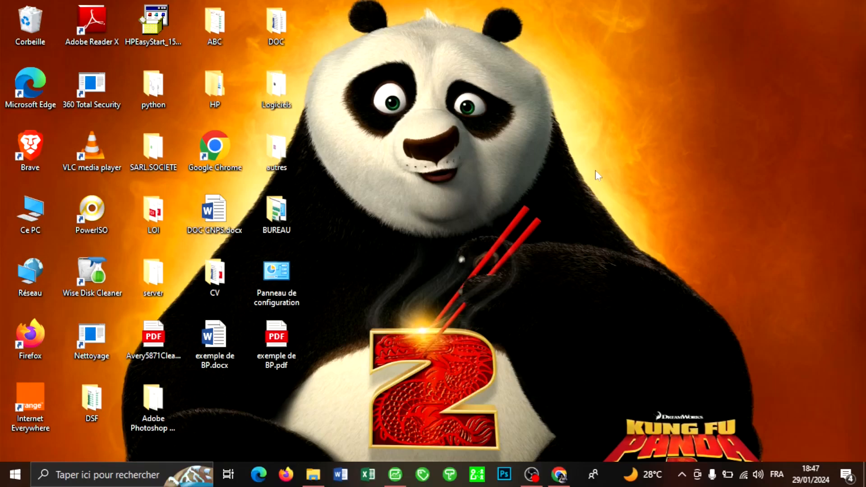
Switch to Sage 100 Comptabilité i7 and check whether assistant mode (Mode assistant) is enabled.
click(395, 473)
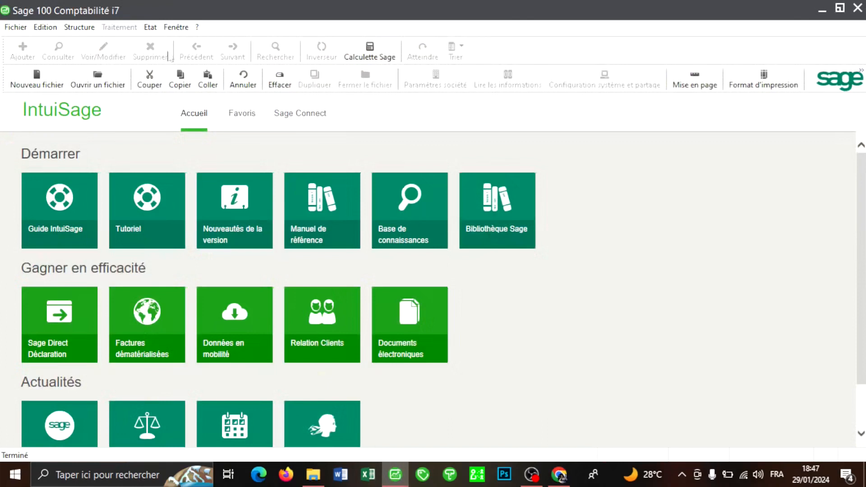
click(173, 29)
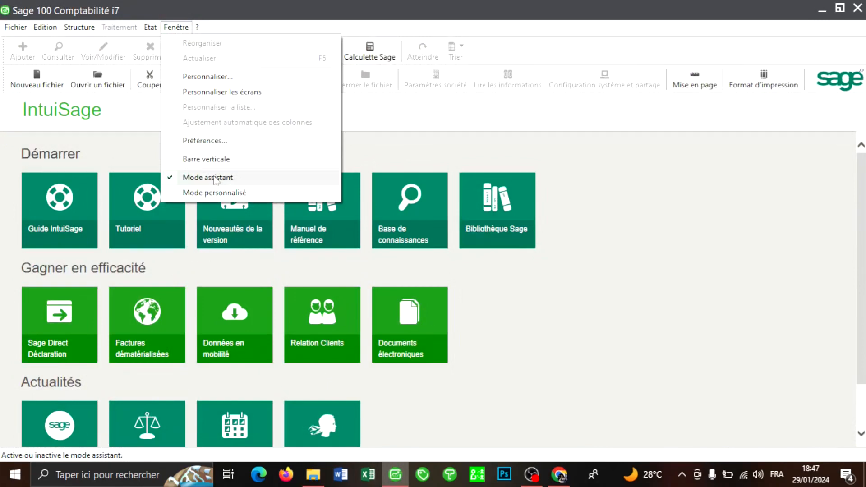
click(138, 157)
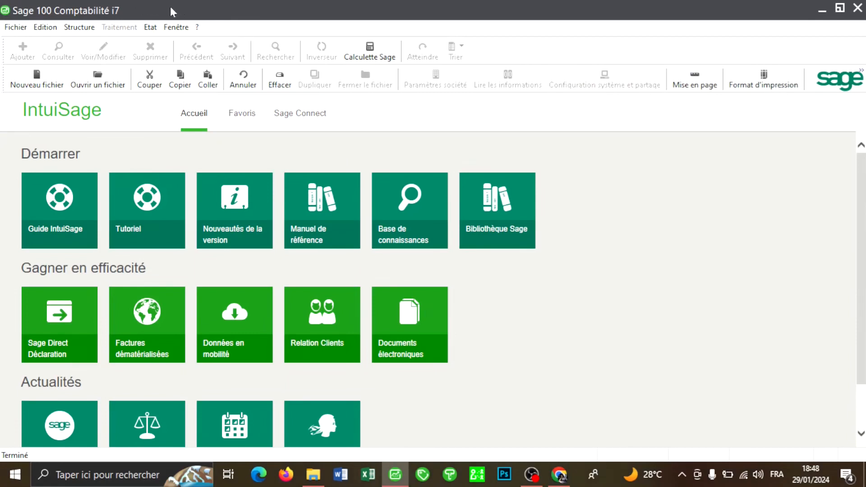
click(175, 27)
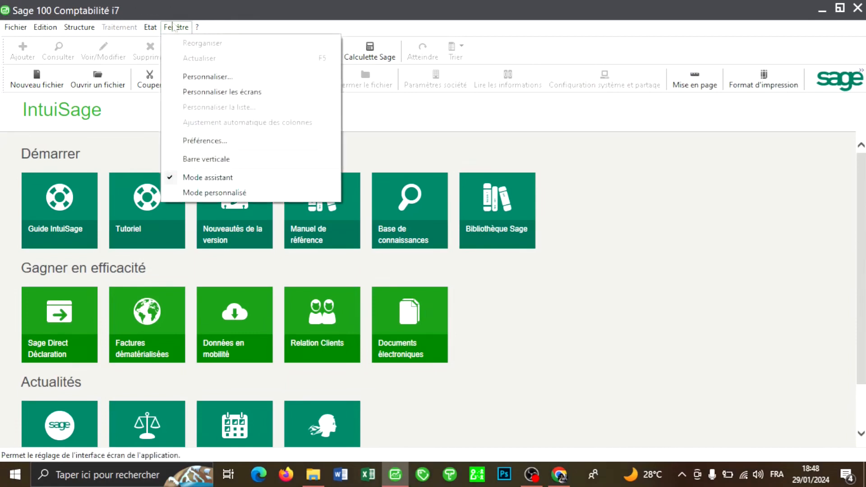
key(Right)
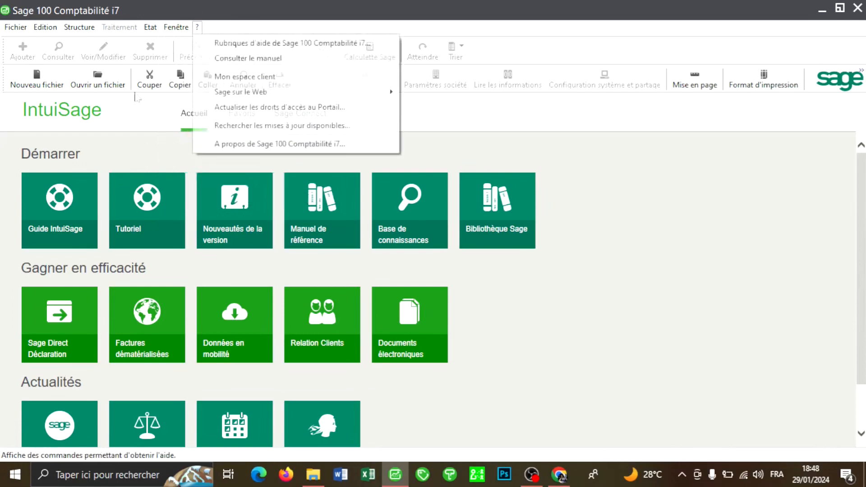
click(123, 152)
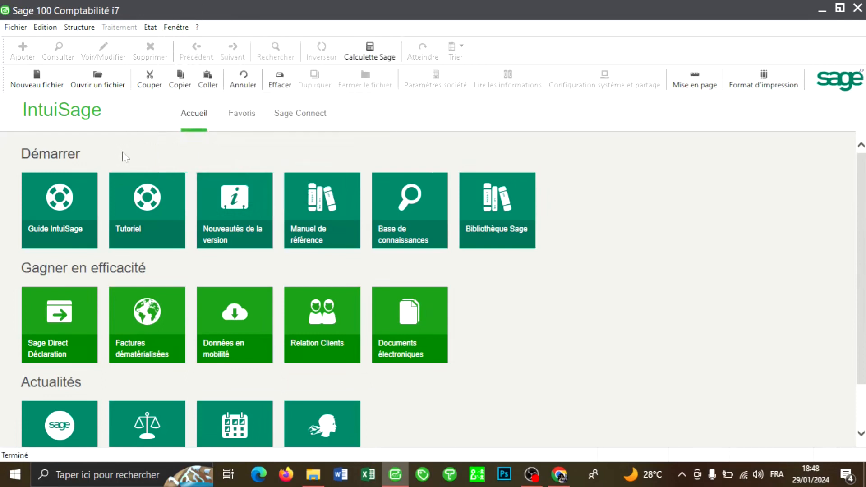
Start creating a new accounting file with the creation assistant.
click(14, 28)
click(40, 44)
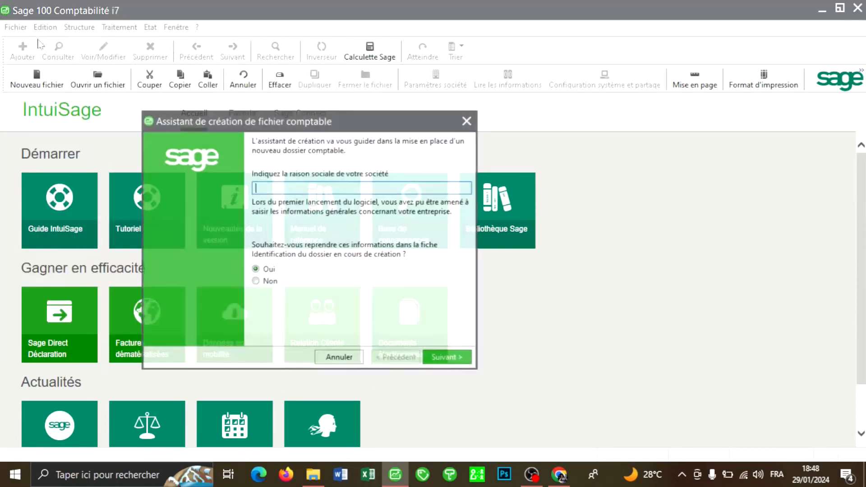
text(ste ami)
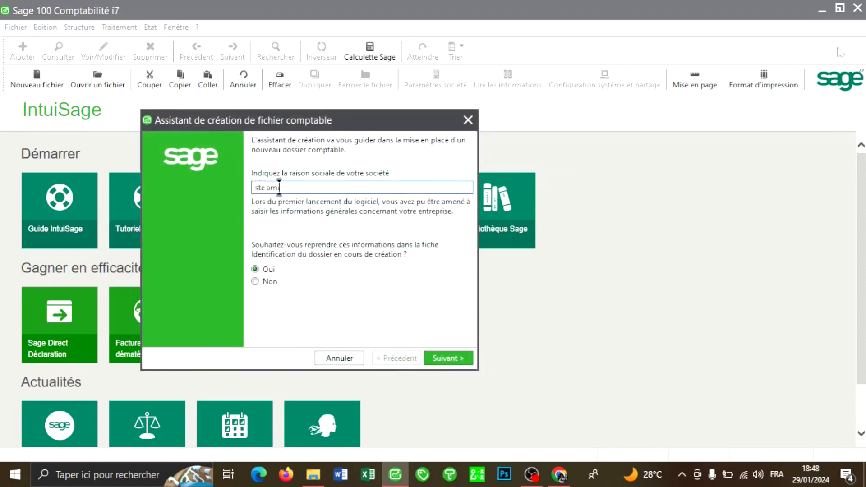
key(BackSpace)
key(BackSpace)
key(BackSpace)
key(BackSpace)
key(BackSpace)
key(BackSpace)
key(BackSpace)
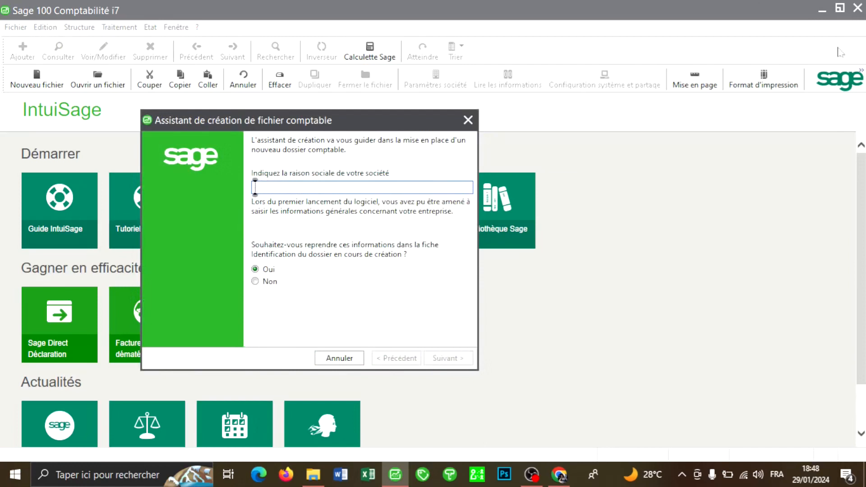
Enter STE AMI as the company name and COMMERCE GENERAL as its activity.
text(STE AMI)
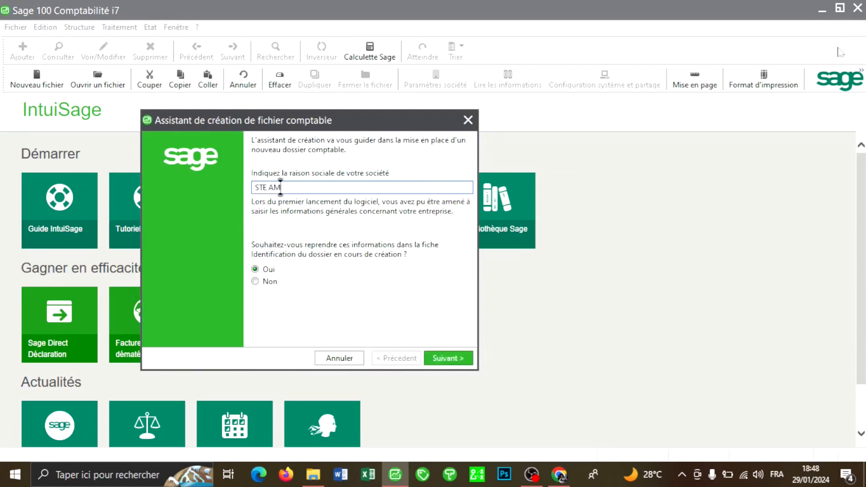
click(436, 359)
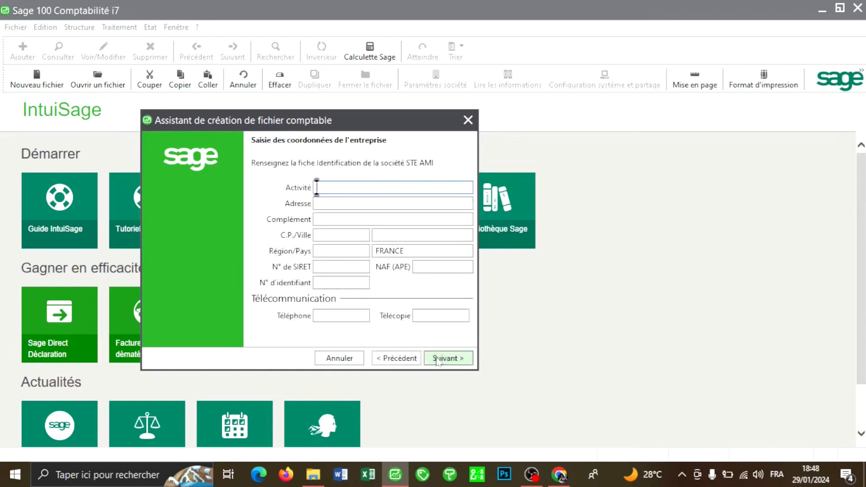
text(COMMERC)
text(E DE)
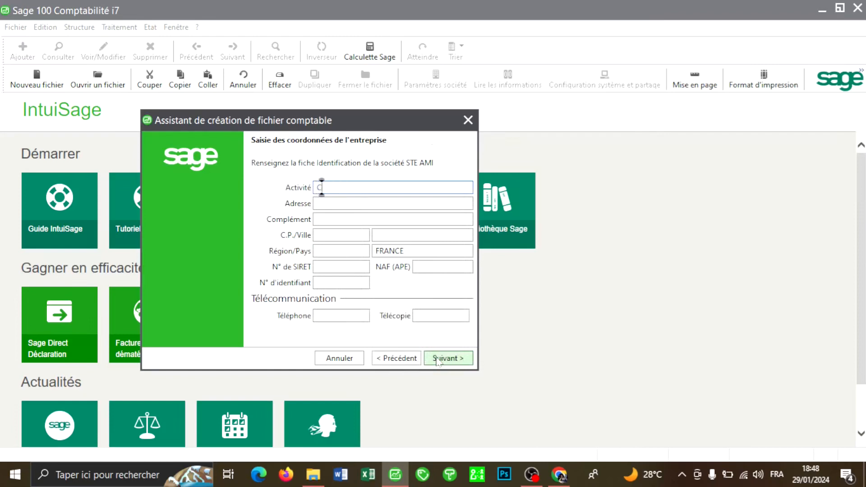
text(OMMERCE)
text( GENE)
text(R)
text(AL)
Fill in the company's address and address complement, and continue to the fiscal year settings.
key(Tab)
text(MARCH)
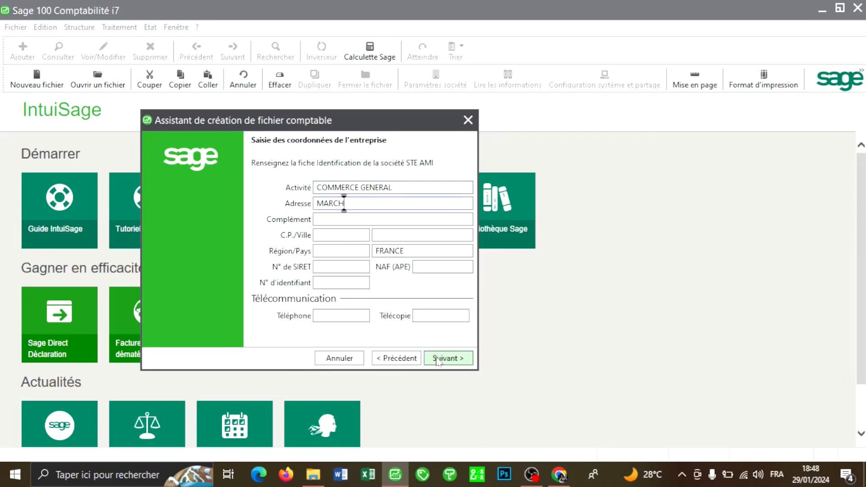
text(E)
key(Tab)
text(BLOC N°5)
click(443, 359)
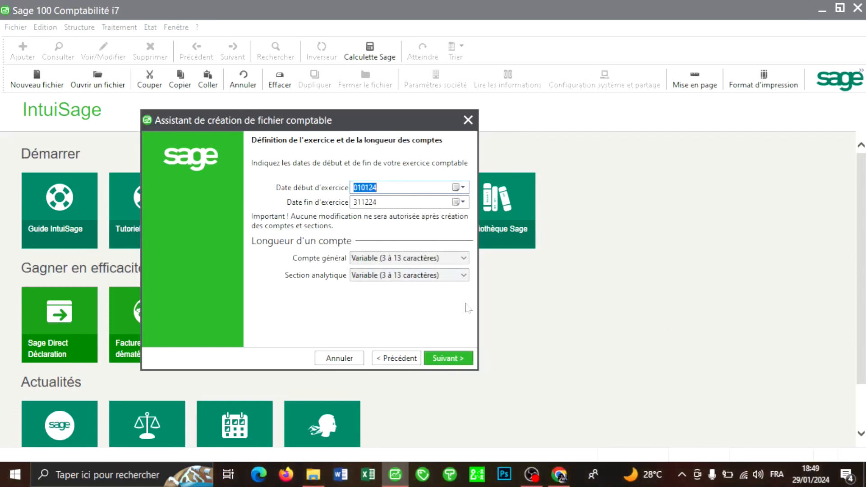
Keep the fiscal year dates 010124 to 311224 and set the general account length to 8 characters.
click(463, 188)
click(463, 189)
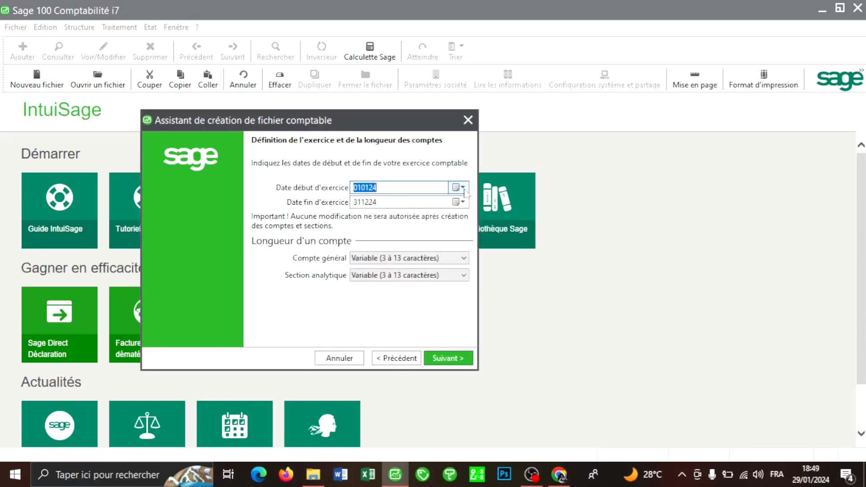
click(463, 259)
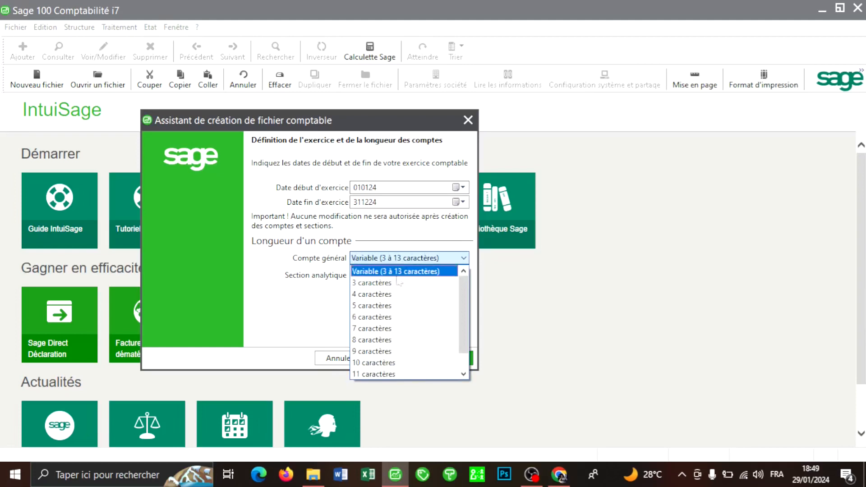
click(384, 343)
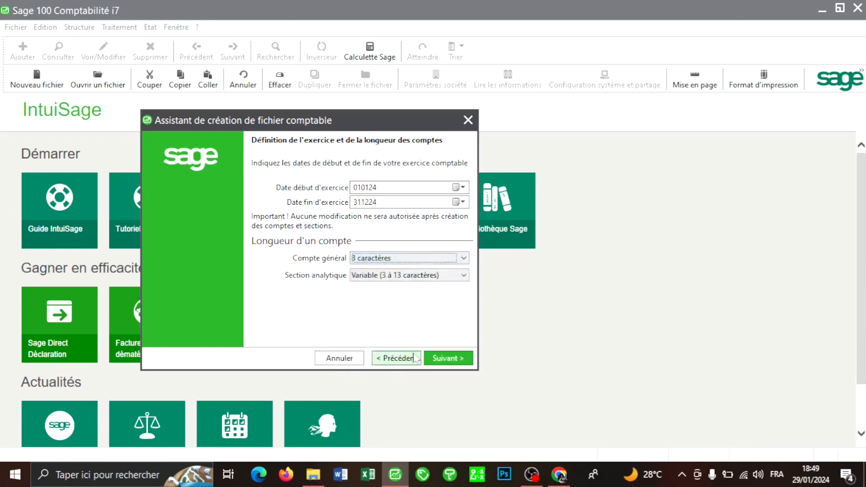
click(447, 358)
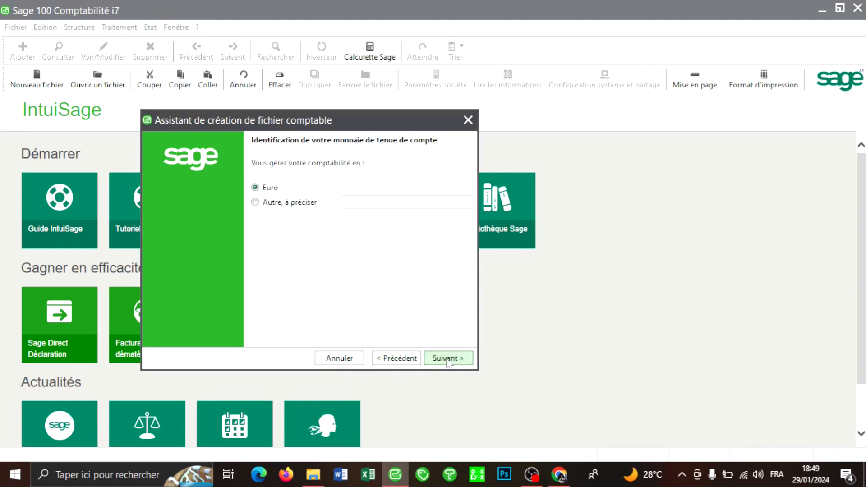
Go back to the account length settings and review the available analytical section lengths.
click(396, 358)
click(462, 275)
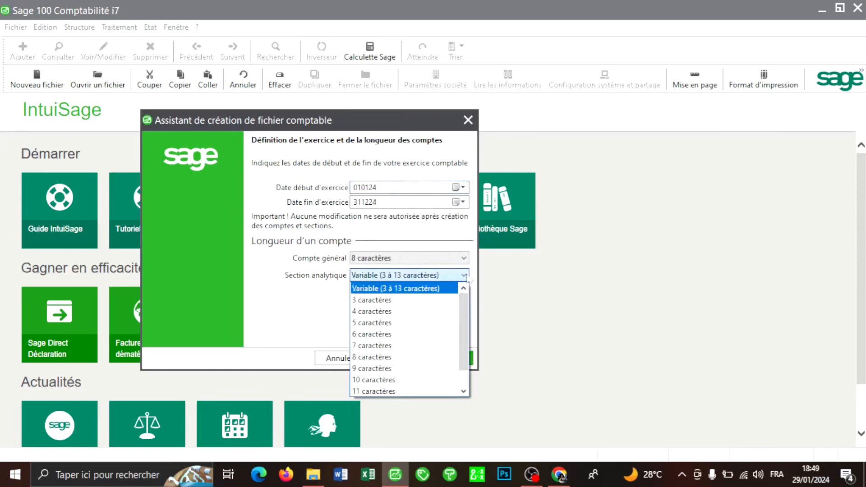
click(464, 276)
click(459, 358)
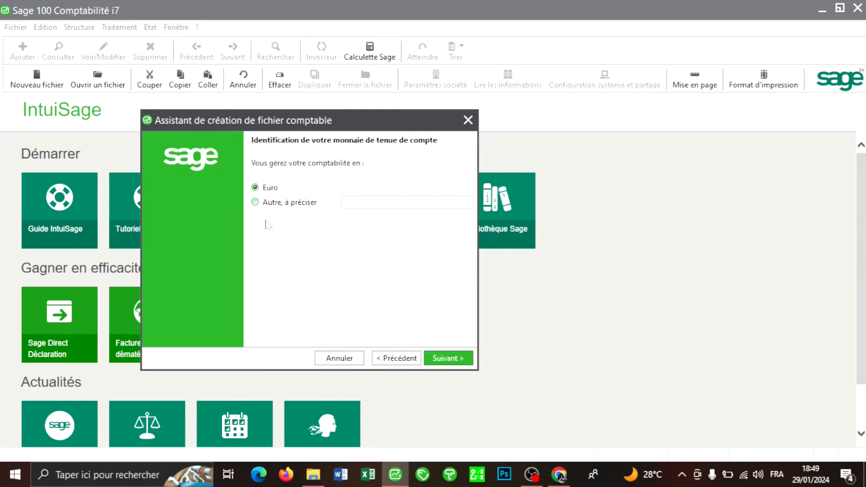
Choose a currency other than the euro for the accounts and name it FRANC CFA.
click(255, 202)
click(348, 202)
text(FRA)
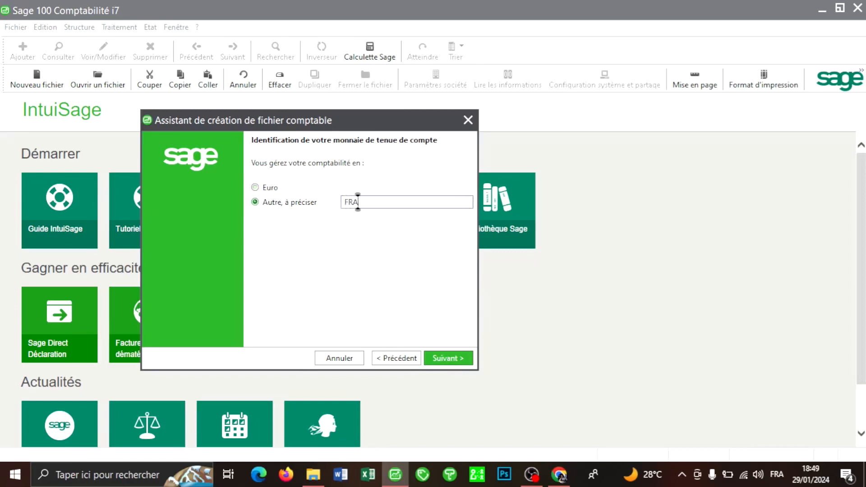
text(NC CFA)
click(451, 358)
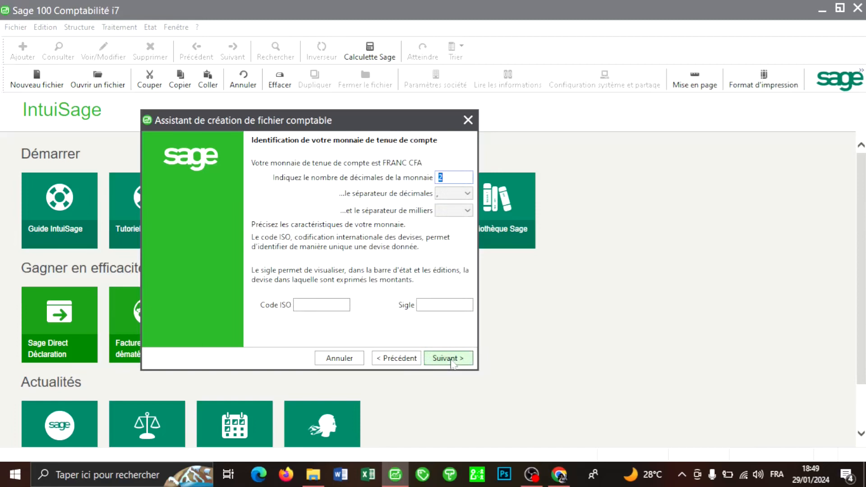
Set the currency's number of decimals to 0 and leave the ISO code and symbol blank.
text(0)
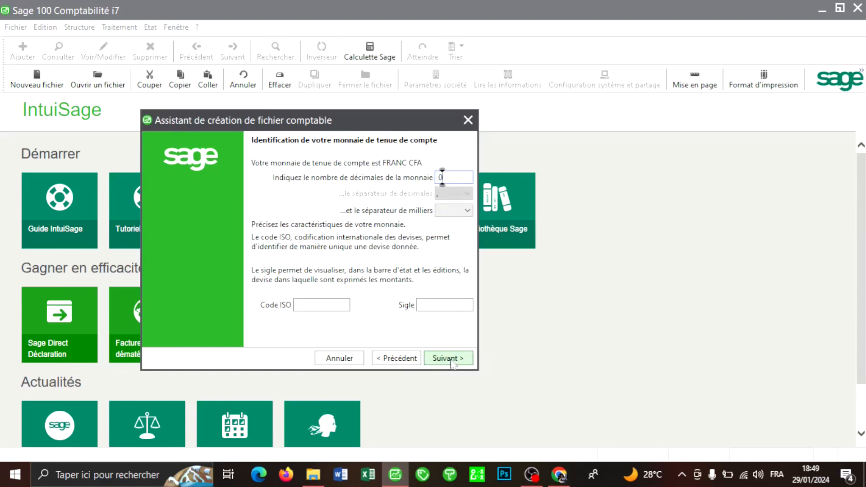
click(468, 211)
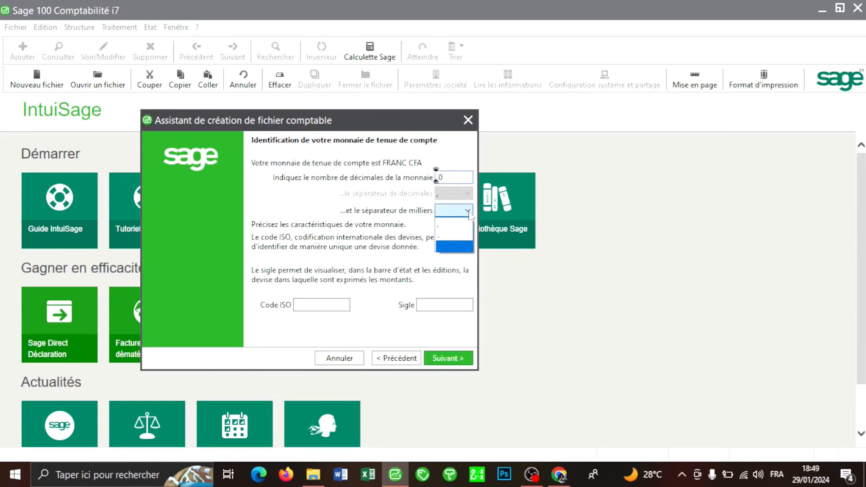
click(468, 215)
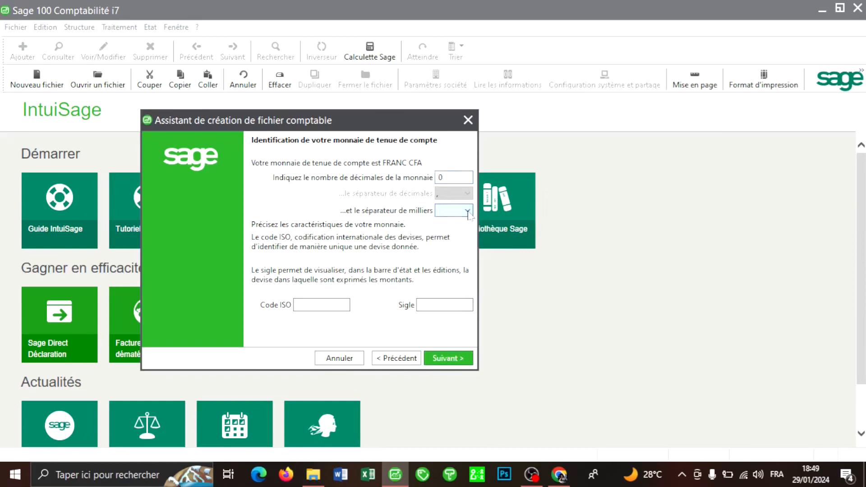
click(296, 305)
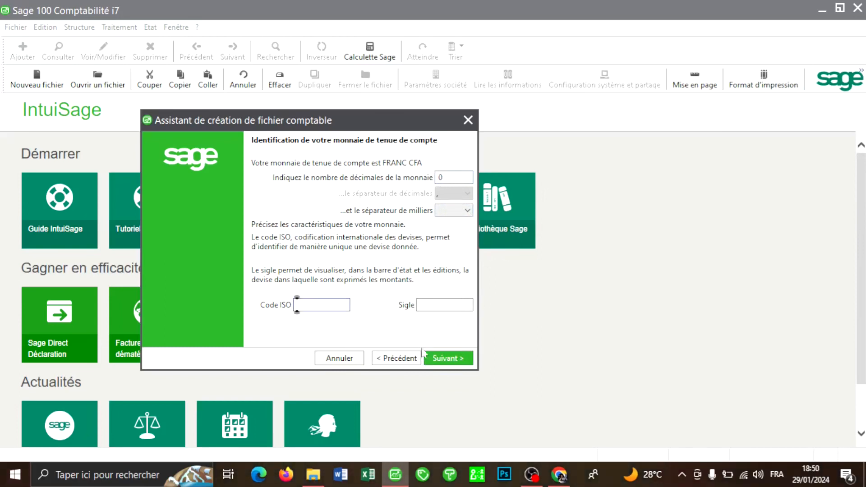
click(447, 359)
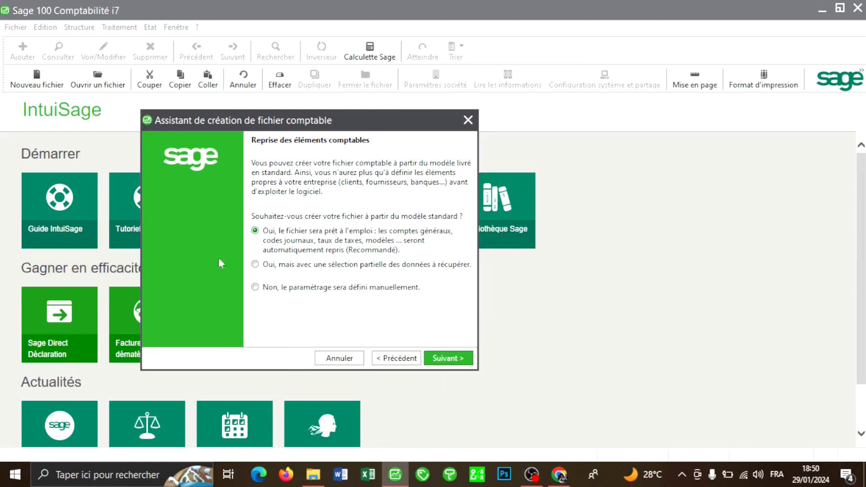
Choose manual setup instead of the standard model and create the accounting file as STE AMI on the desktop (Bureau).
click(255, 288)
click(456, 358)
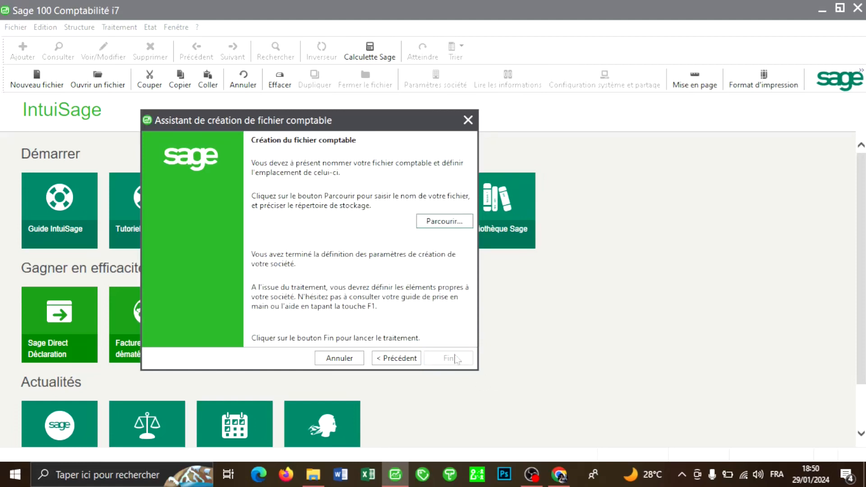
click(444, 220)
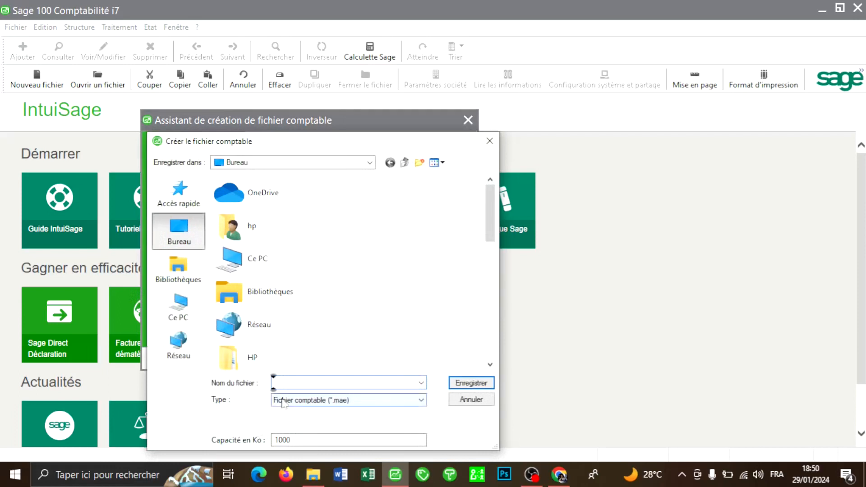
text(STE AMI)
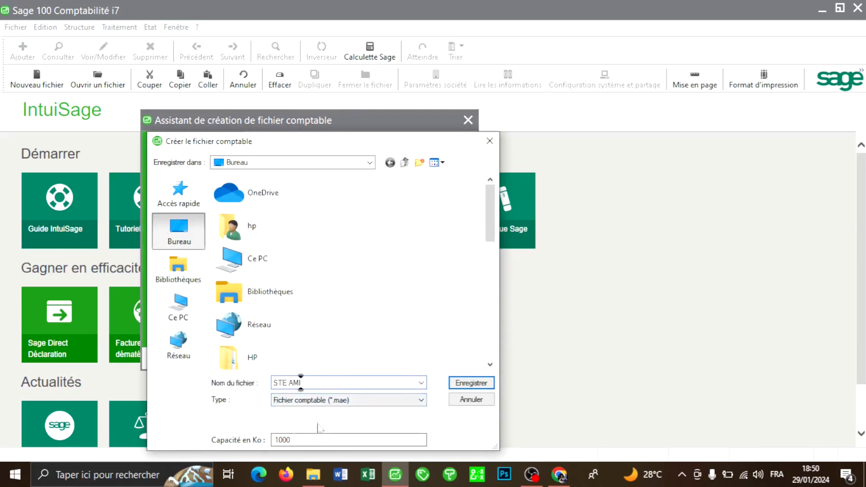
click(460, 383)
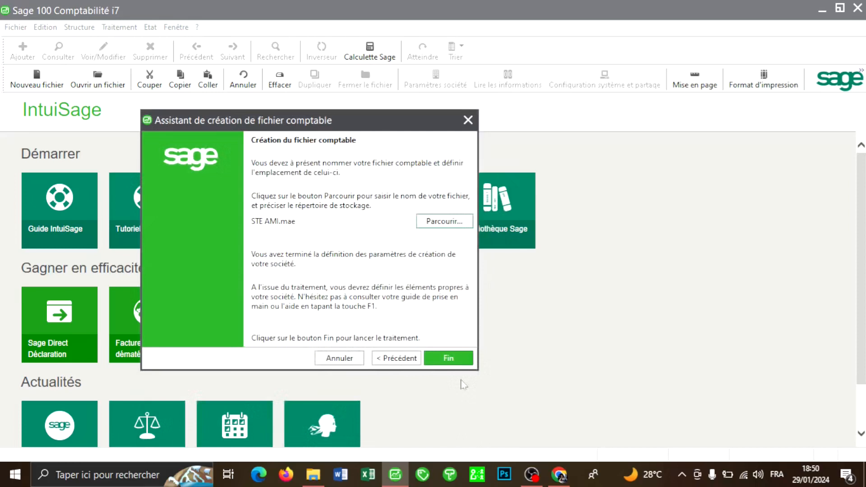
click(449, 359)
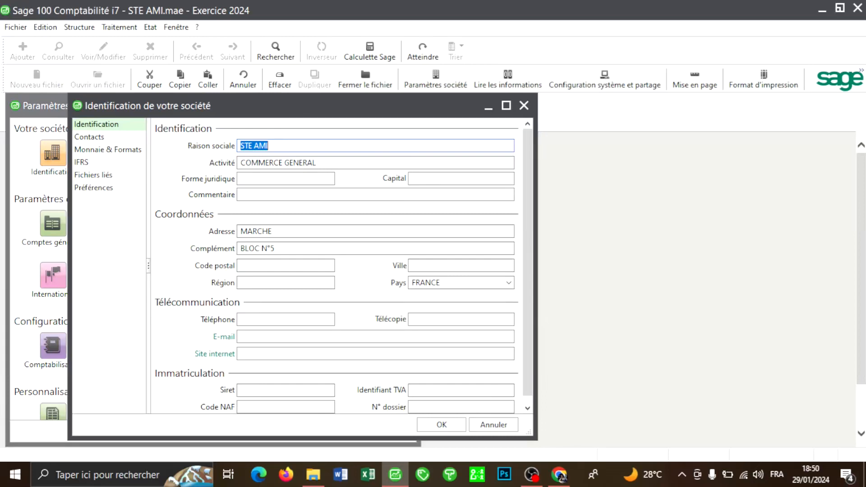
Set the company's legal form to SARL, save the identification and close the company settings.
key(Tab)
click(240, 179)
text(SARL)
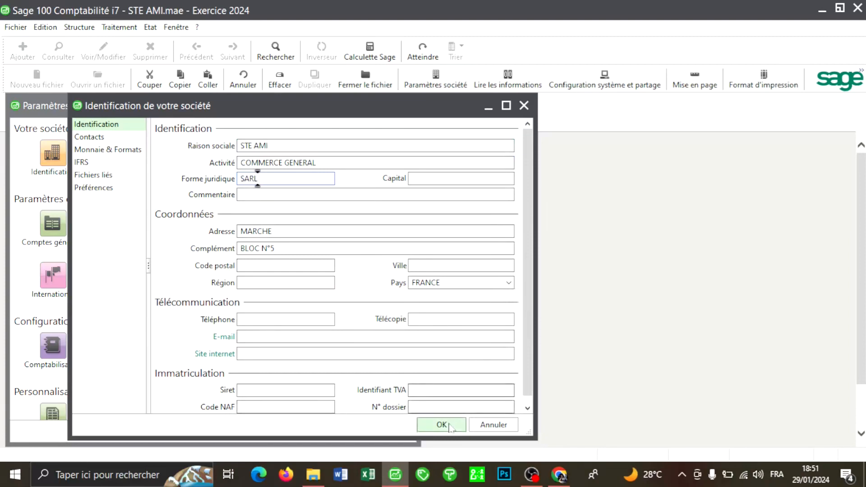
click(442, 425)
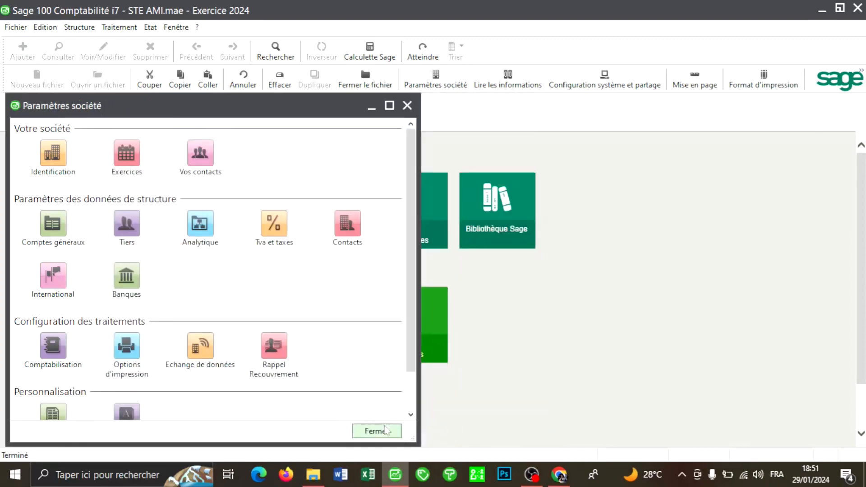
click(385, 430)
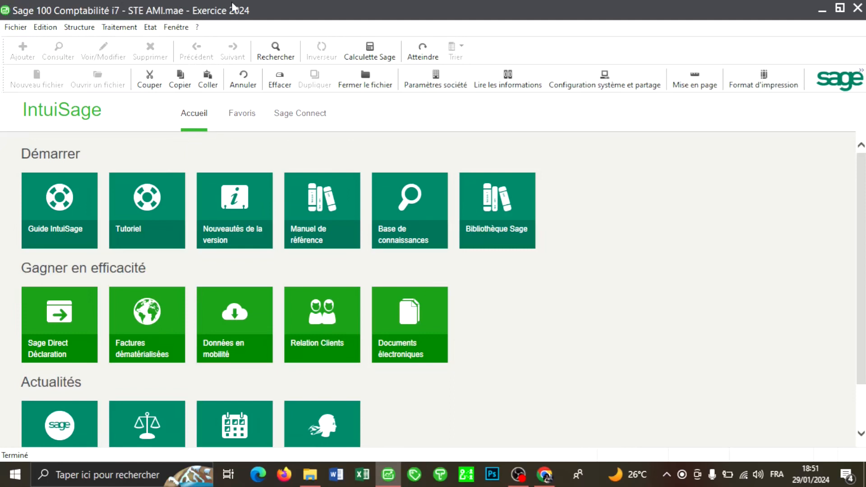
Close the STE AMI accounting file and turn off assistant mode (Mode assistant) for creating files.
click(16, 28)
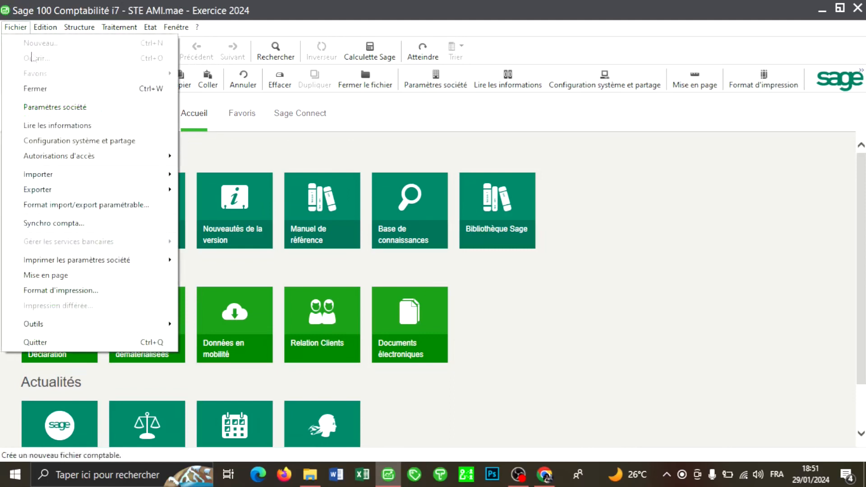
click(58, 88)
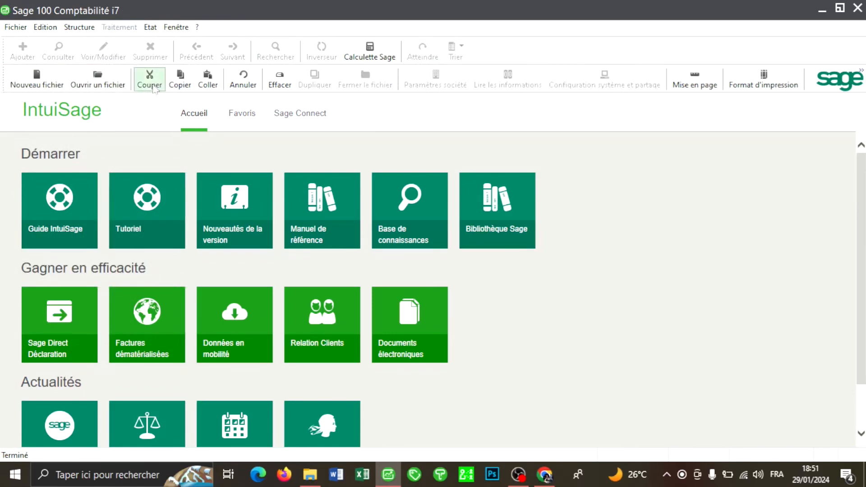
click(180, 28)
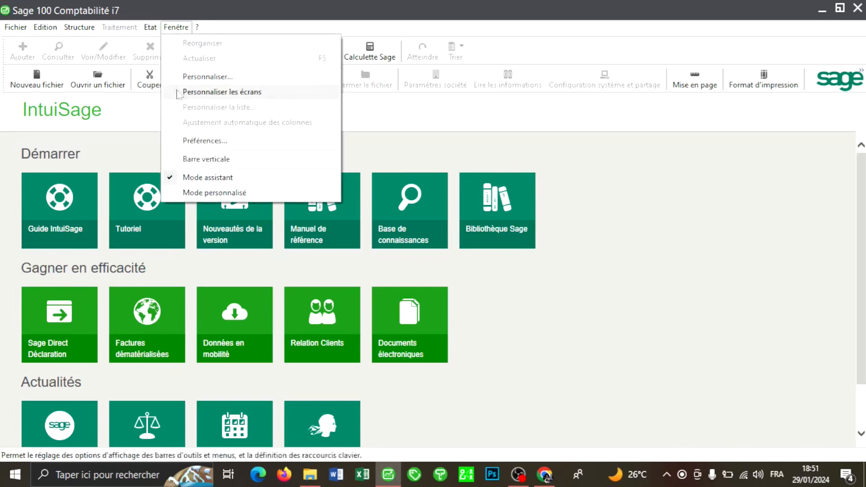
click(172, 178)
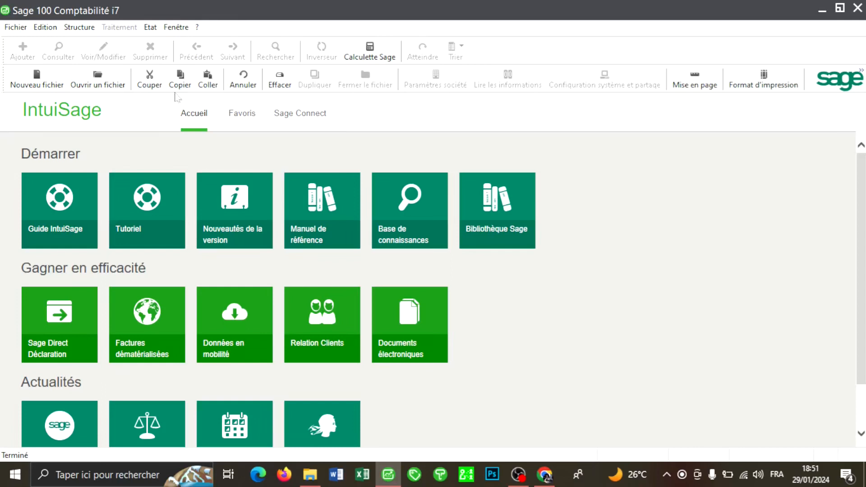
click(175, 31)
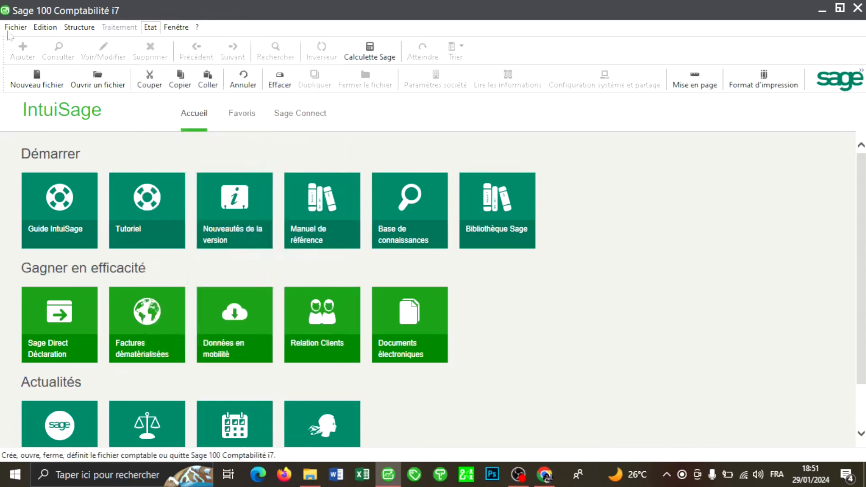
Create a new accounting file named STE AMI 2 on the desktop (Bureau).
click(49, 44)
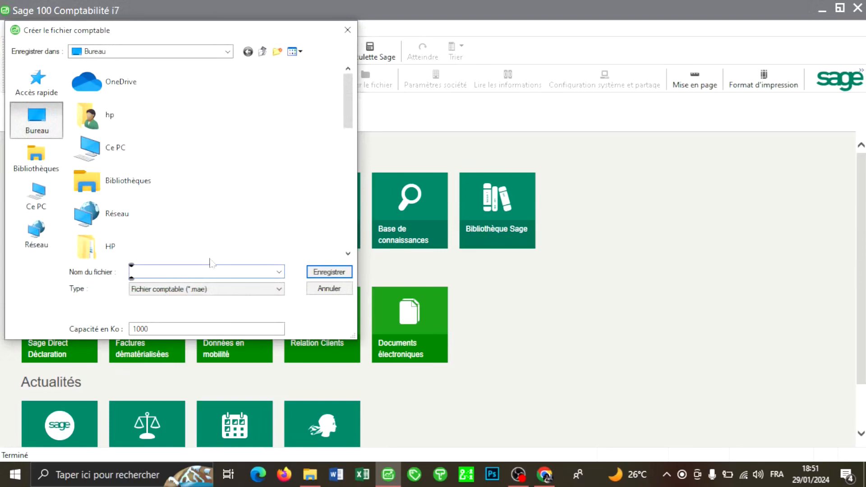
text(STE AMI)
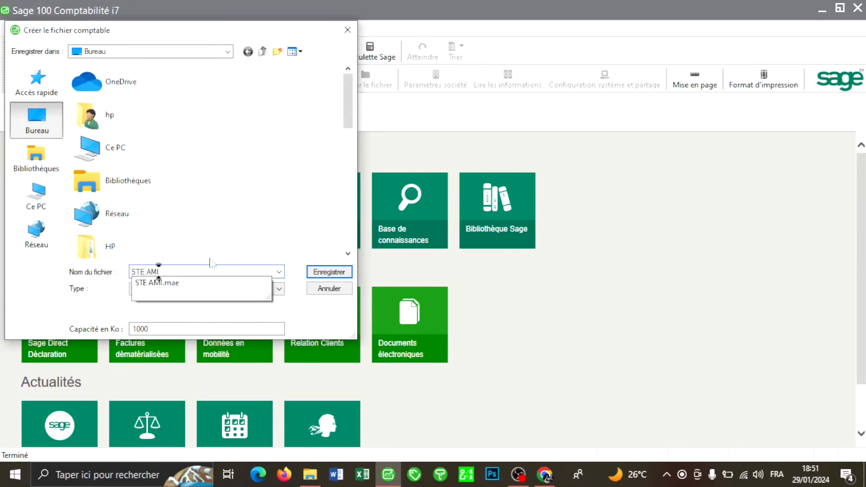
text( 2)
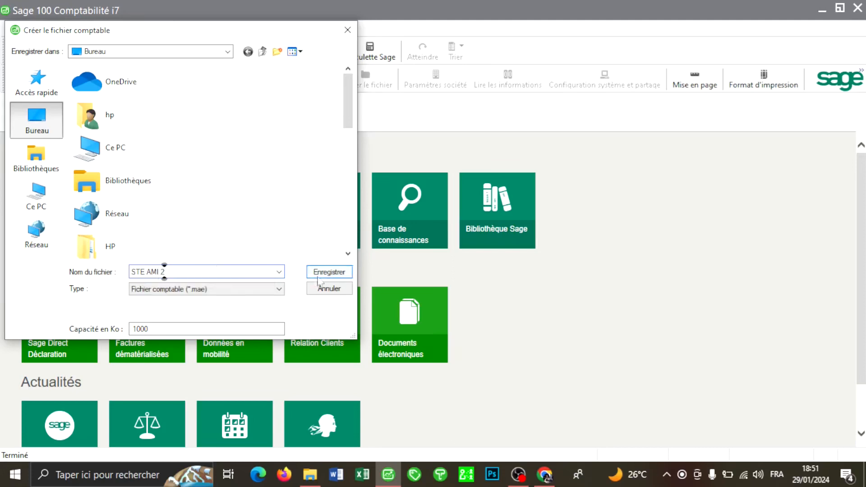
click(319, 273)
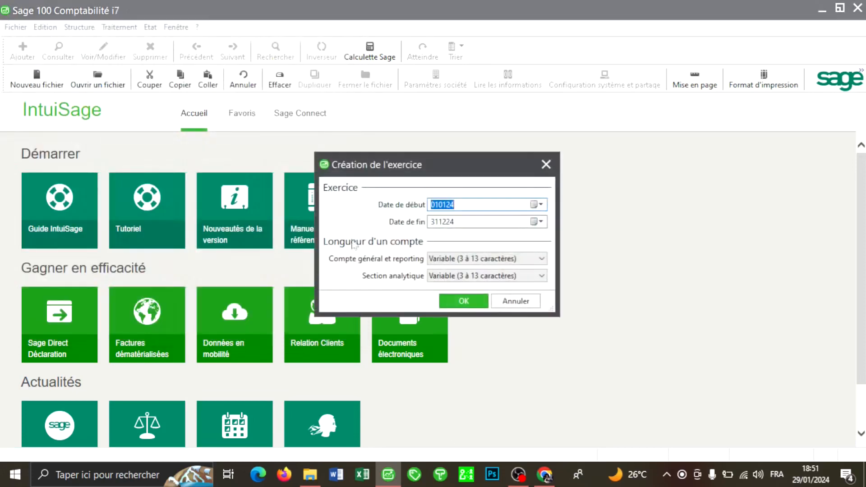
Set the general and reporting account length to 8 characters and confirm the creation of the fiscal year.
click(548, 262)
click(464, 342)
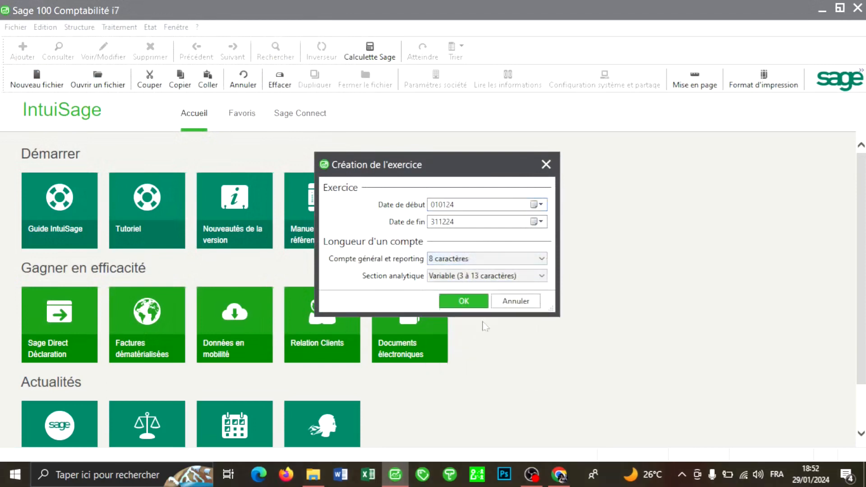
click(472, 306)
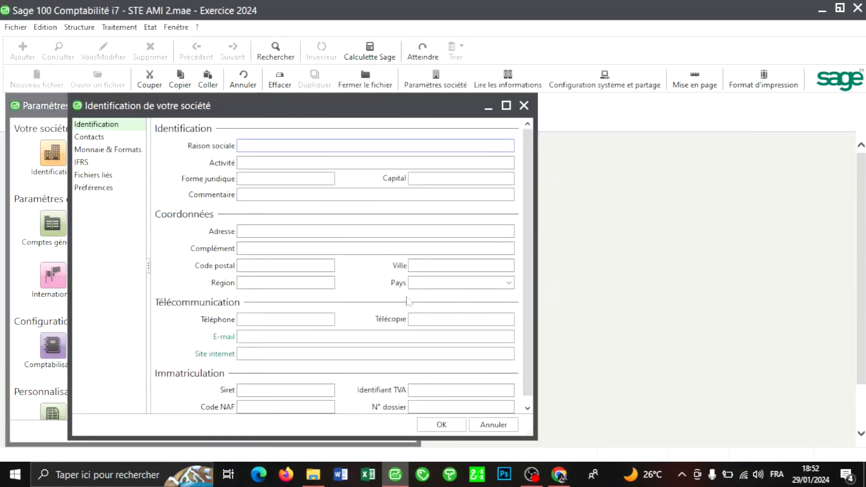
Identify the company as STE AMI with the activity COMMERCE GENERAL and the legal form SARL.
text(STE AMI)
key(Tab)
text(COMMERCE GENERAL)
key(Tab)
text(SARL)
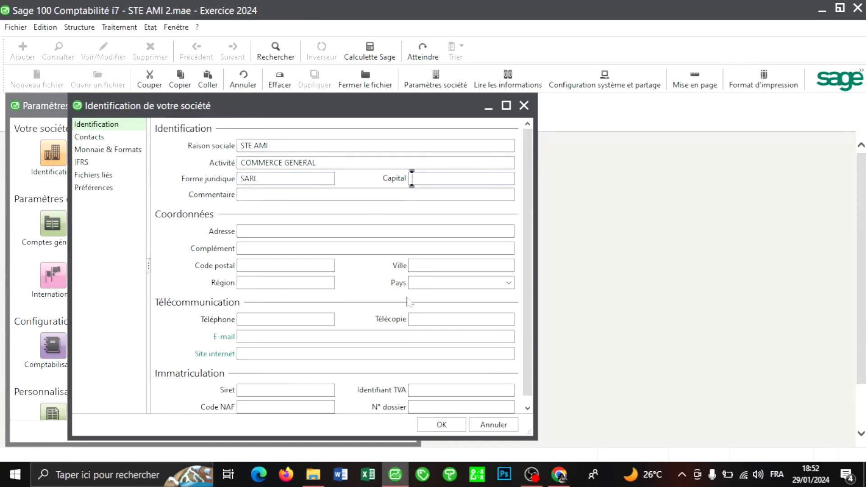
Enter the company's address and address complement, save the identification and close the company settings.
click(294, 231)
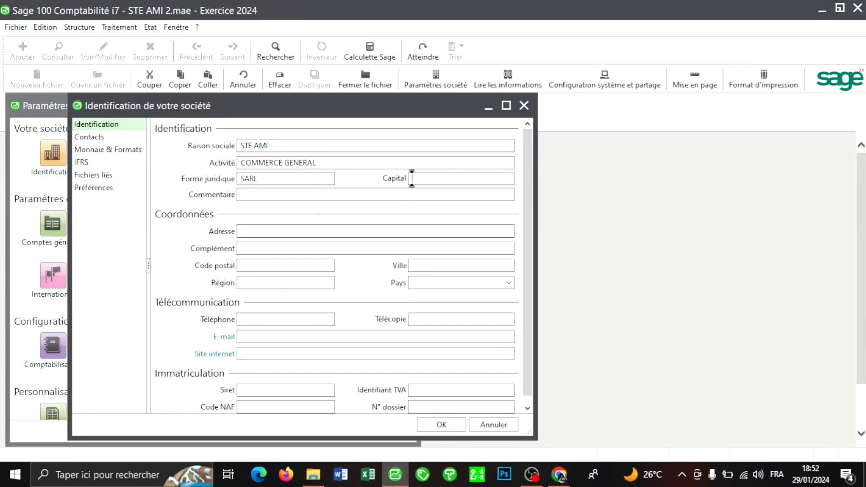
text(MARCHE)
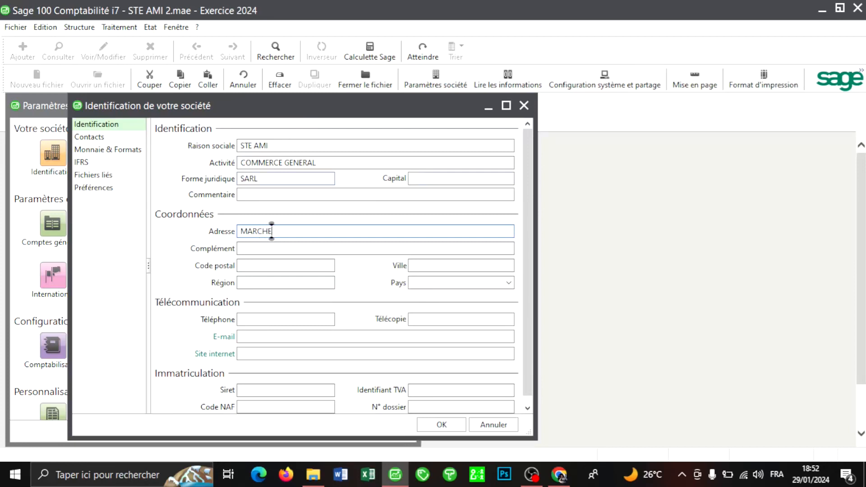
key(Tab)
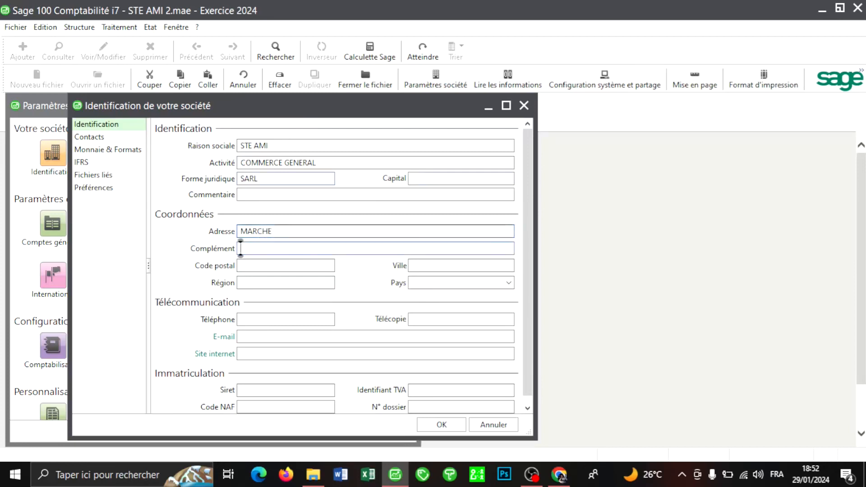
text(BLOC N°5)
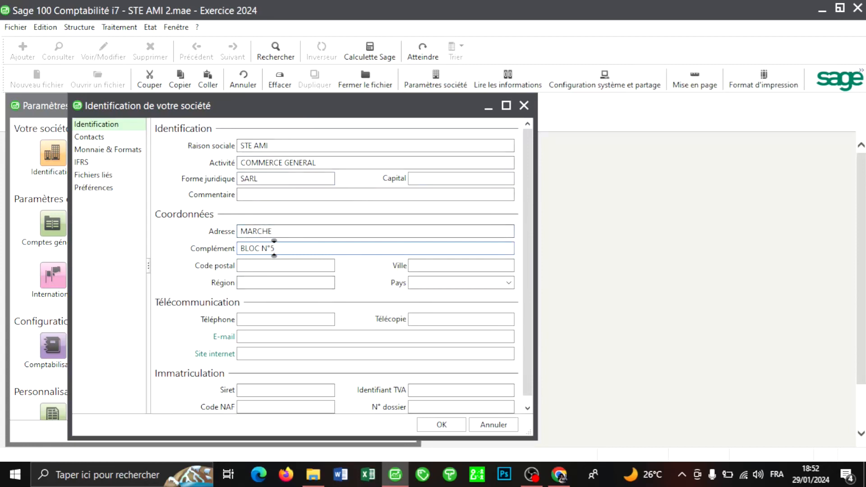
click(453, 424)
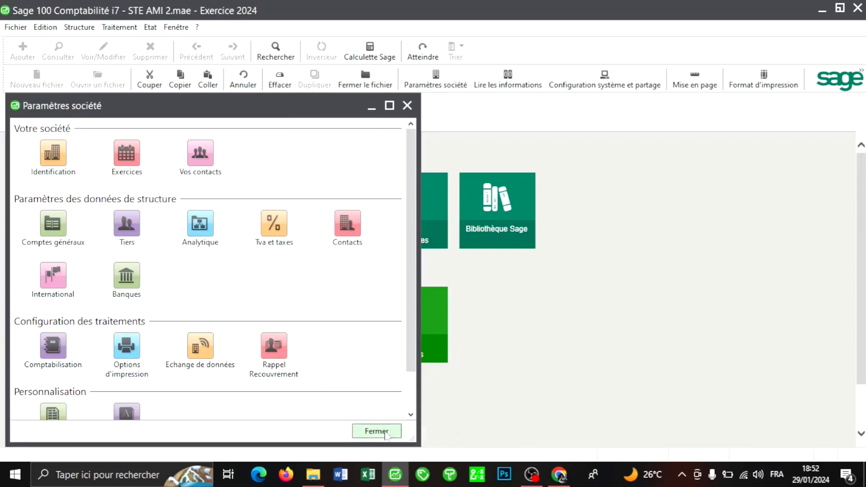
click(376, 431)
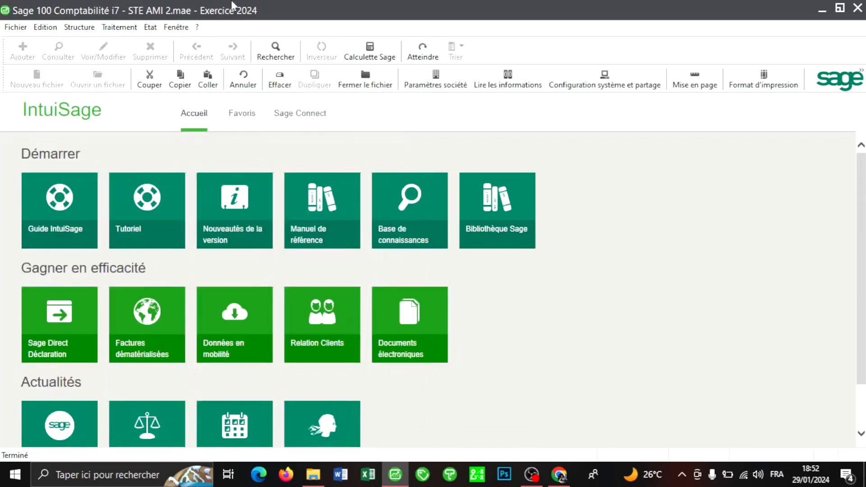
Check the chart of accounts (Plan comptable) for existing accounts, close it and minimize the program to show the desktop.
click(74, 27)
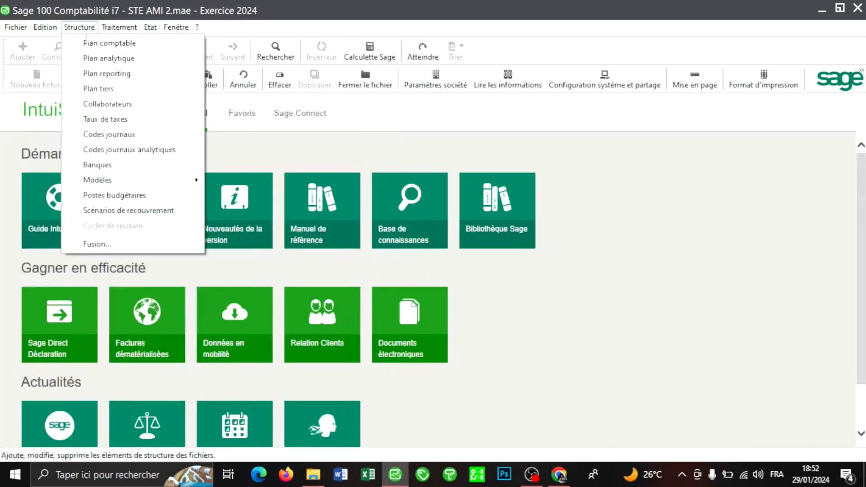
click(90, 43)
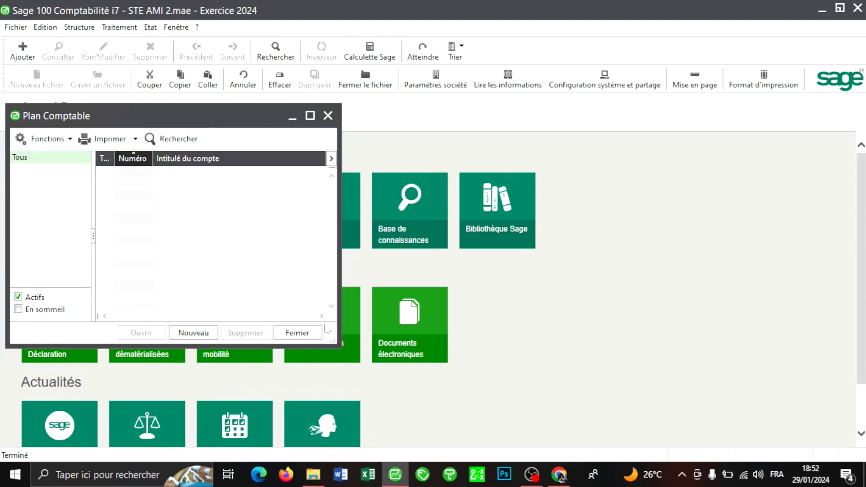
click(298, 333)
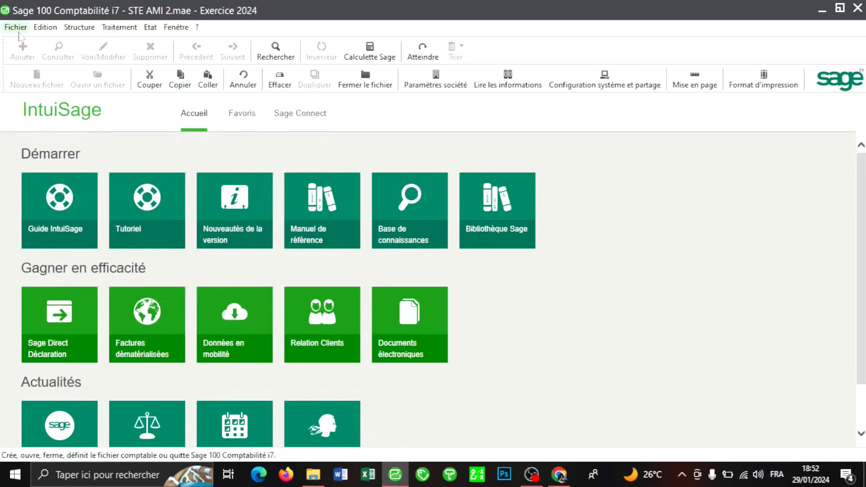
click(18, 31)
click(822, 11)
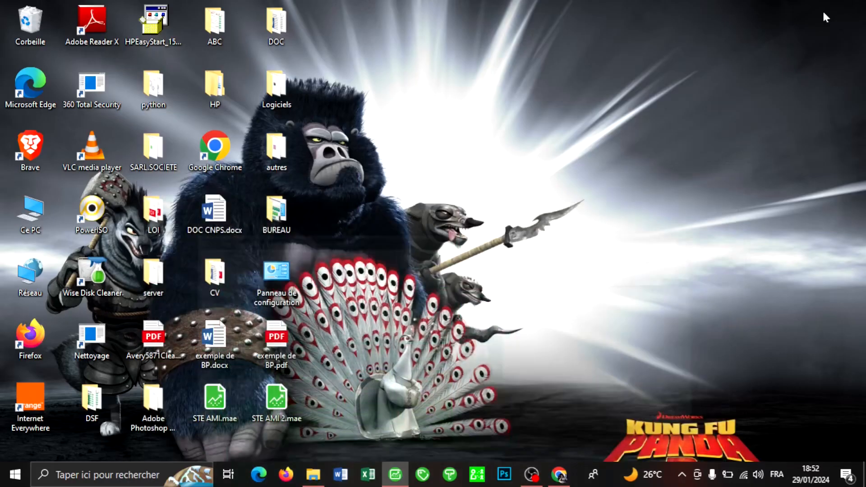